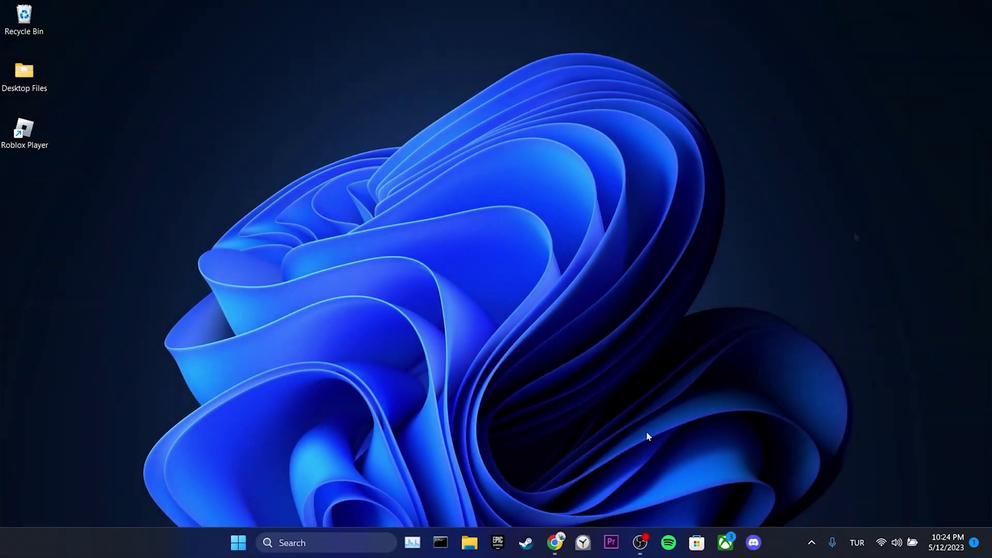
Find roblox.com under Chrome's See all site data and clear its cookies and stored data.
{"action": "left_click", "coordinate": [558, 543]}
{"action": "left_click", "coordinate": [978, 34]}
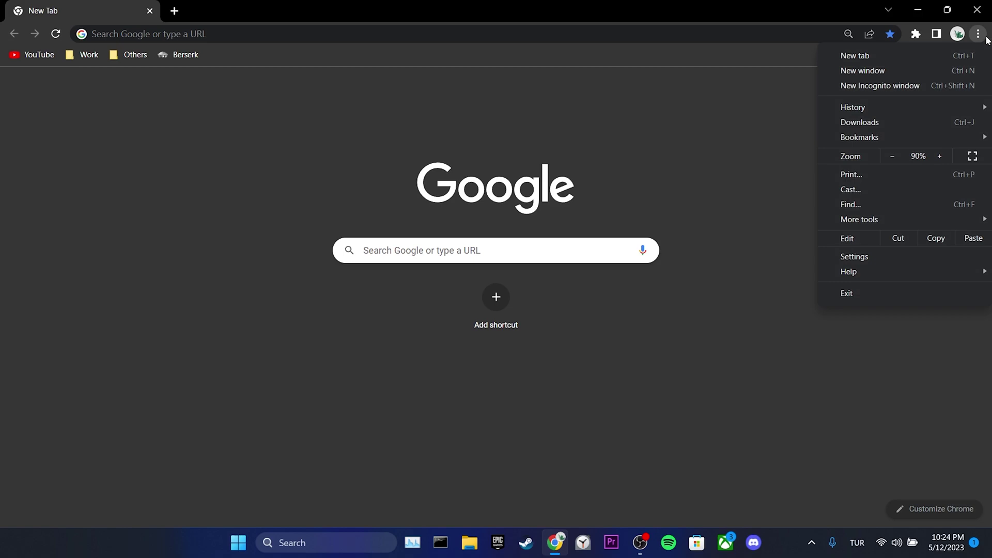
{"action": "left_click", "coordinate": [892, 257]}
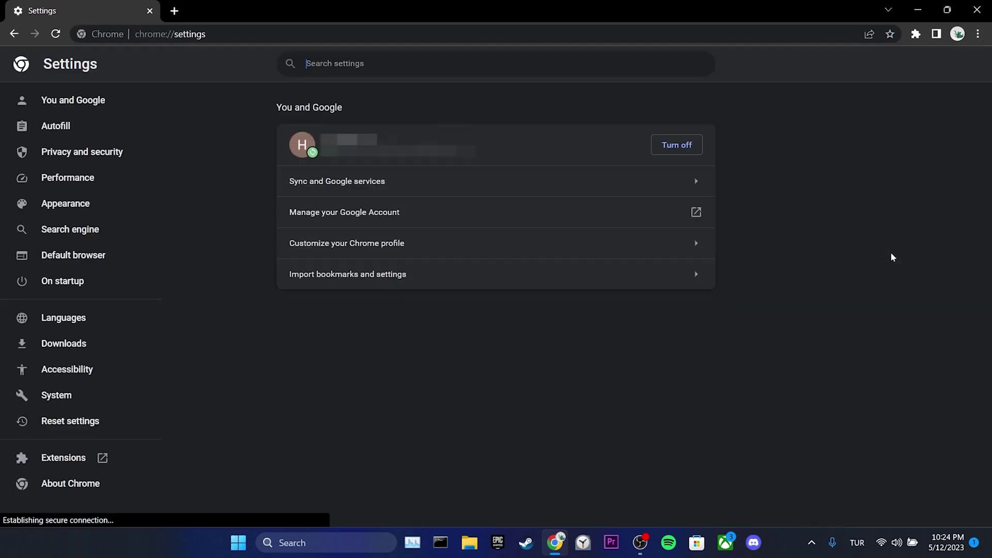
{"action": "left_click", "coordinate": [122, 161]}
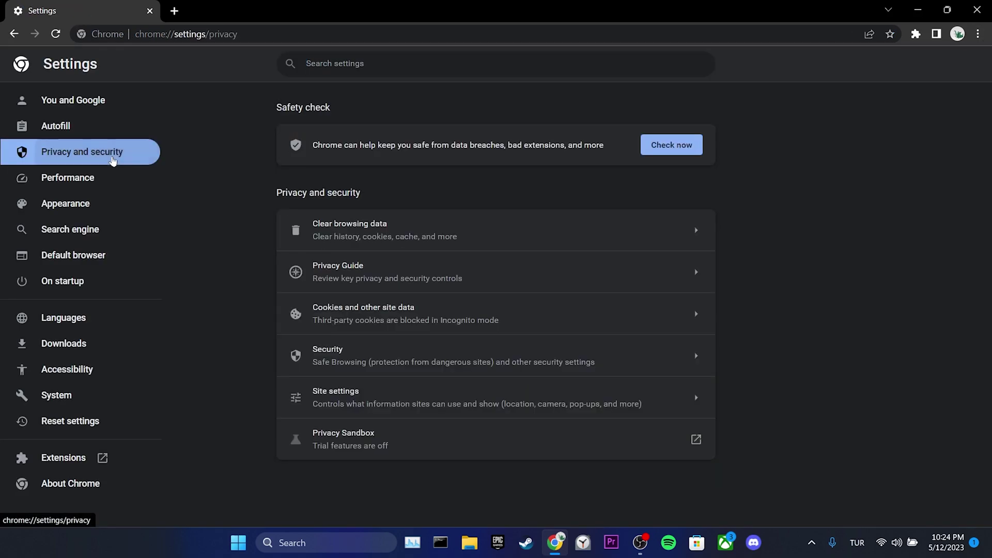
{"action": "left_click", "coordinate": [465, 323]}
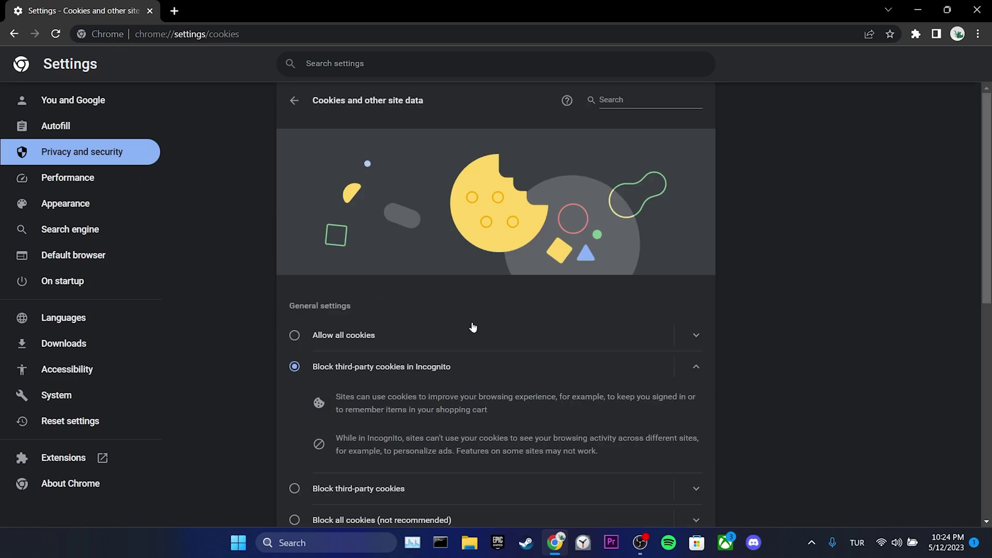
{"action": "scroll", "coordinate": [695, 395], "scroll_direction": "down", "scroll_amount": 5}
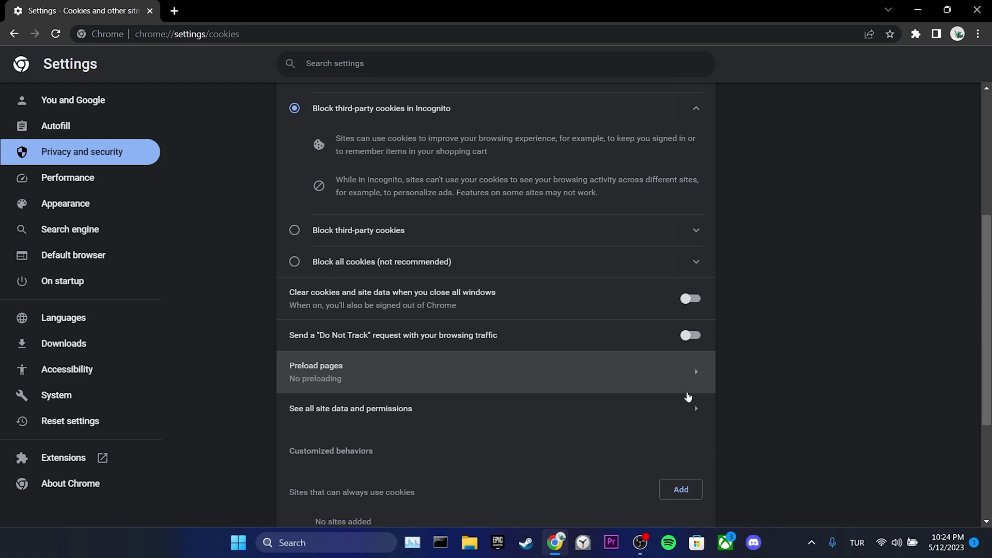
{"action": "left_click", "coordinate": [354, 413]}
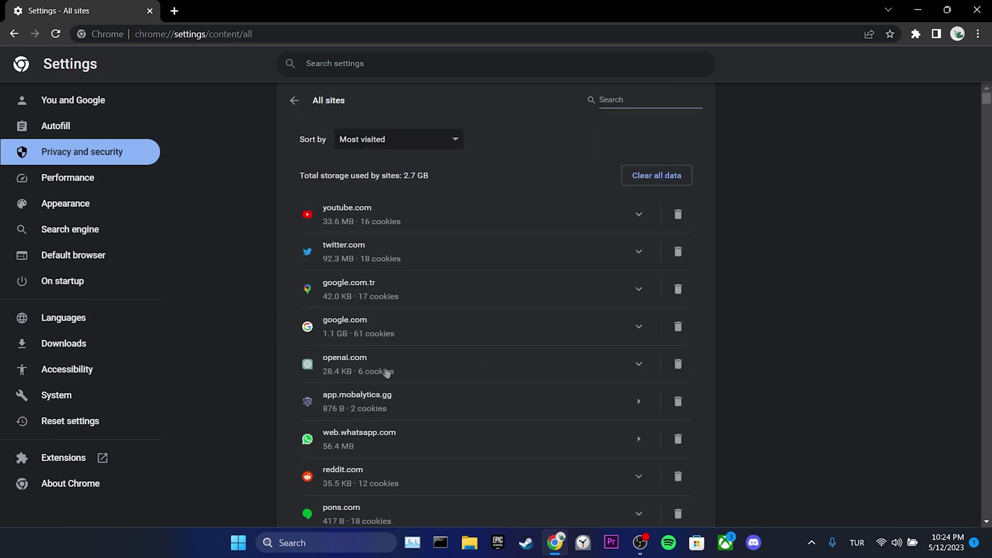
{"action": "type", "text": "roblox"}
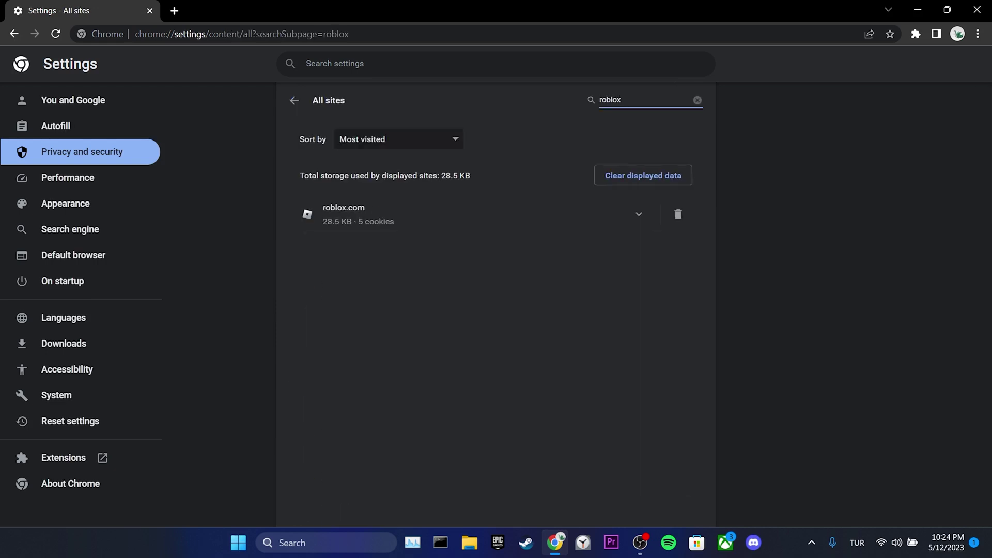
{"action": "left_click", "coordinate": [677, 216]}
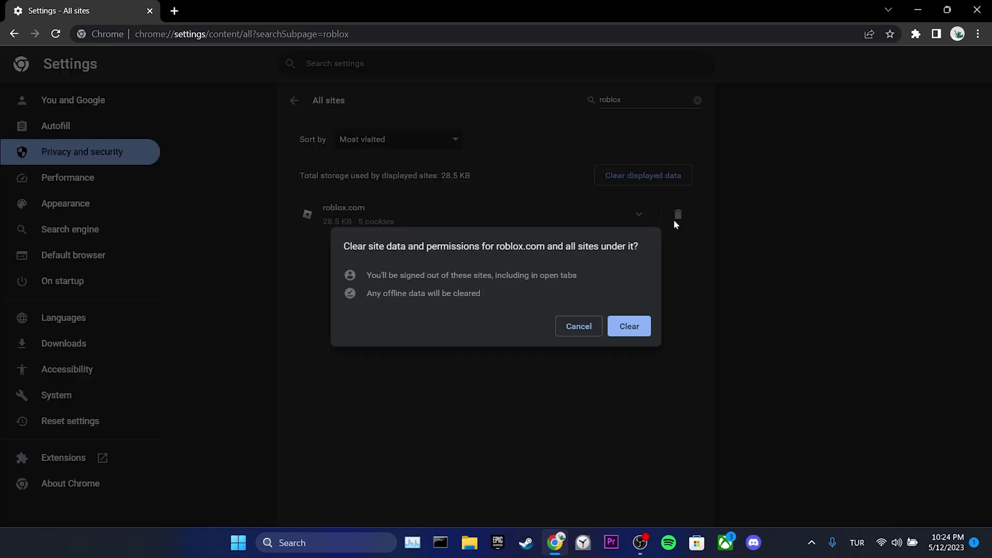
{"action": "left_click", "coordinate": [629, 329]}
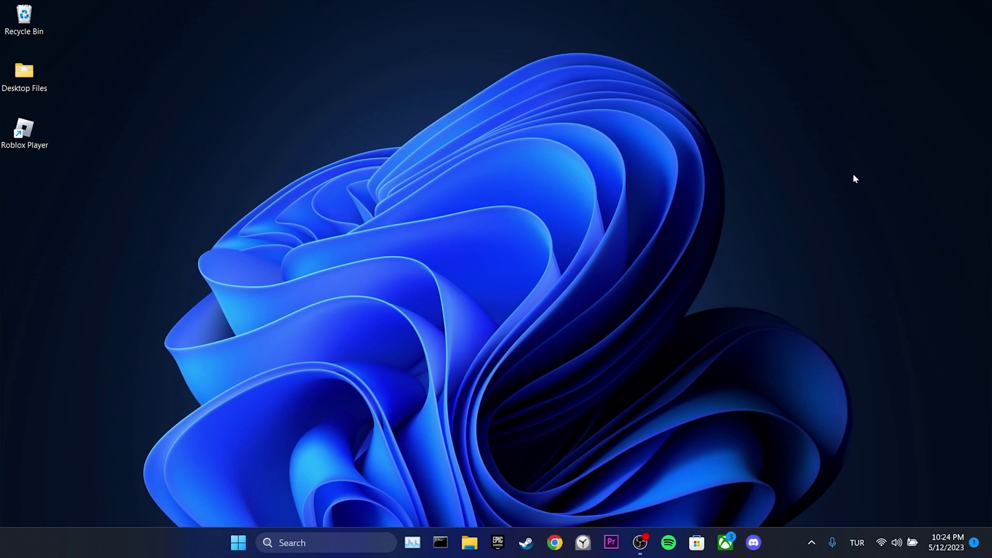
Open the Windows %temp% folder through the Run tool.
{"action": "left_click", "coordinate": [290, 543]}
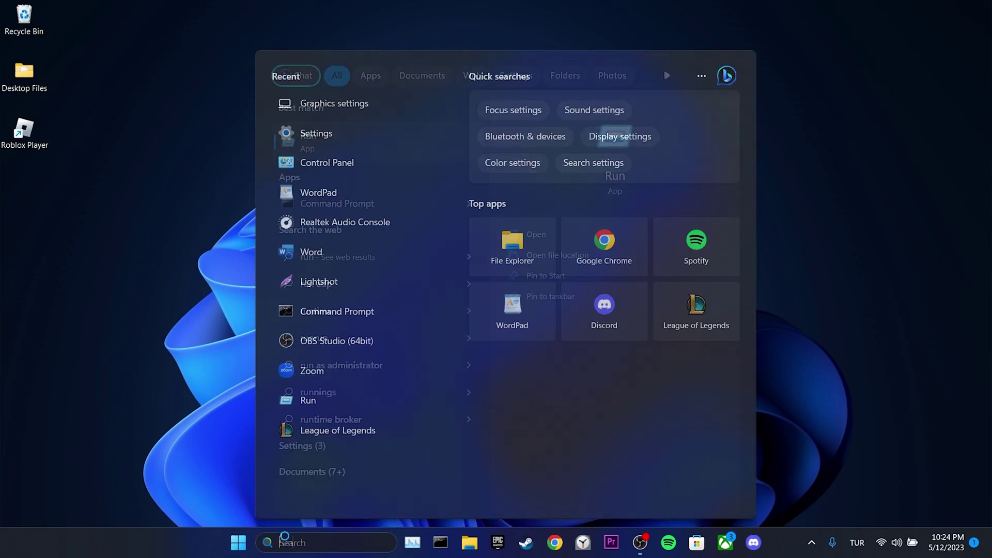
{"action": "type", "text": "run"}
{"action": "left_click", "coordinate": [352, 141]}
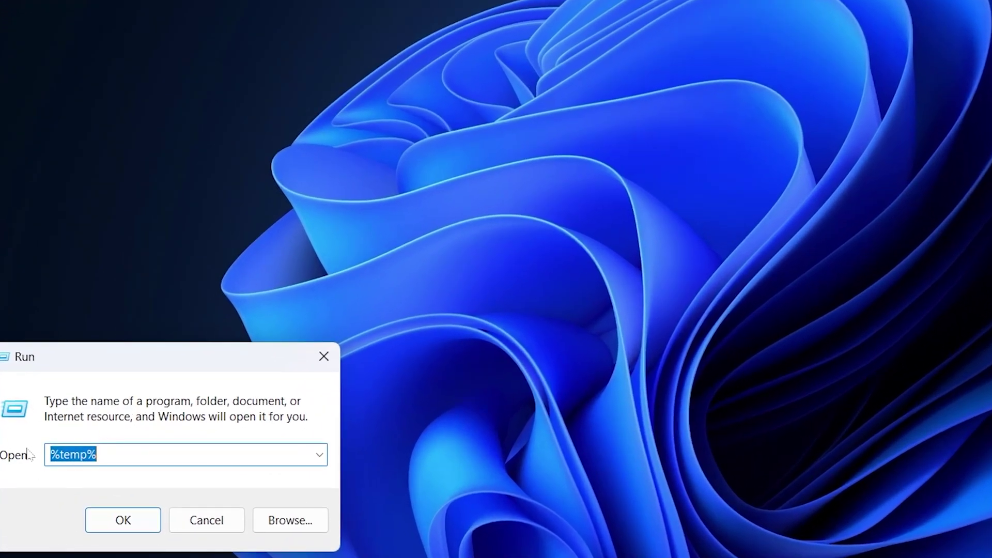
{"action": "left_click", "coordinate": [118, 538]}
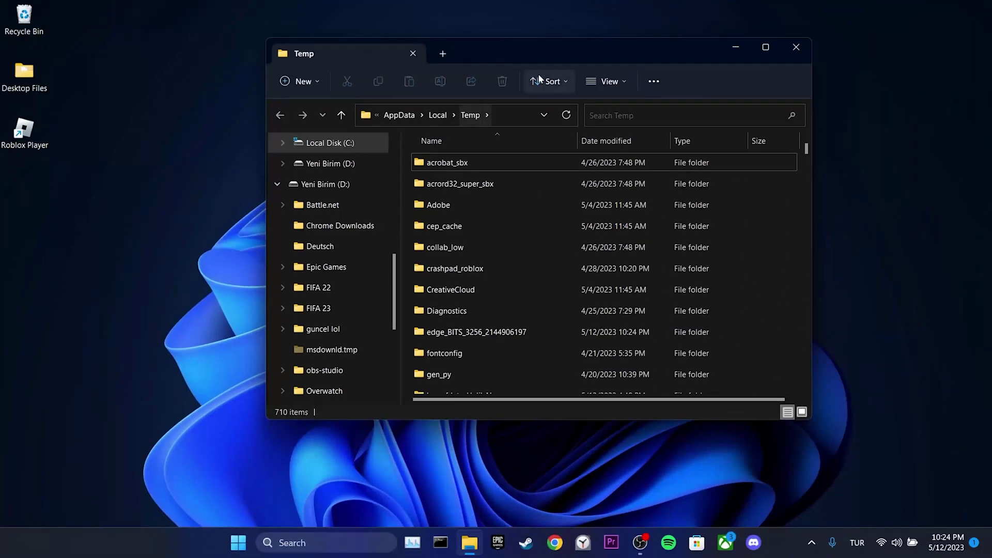
Delete the Roblox folder from Temp and close File Explorer.
{"action": "double_click", "coordinate": [573, 48]}
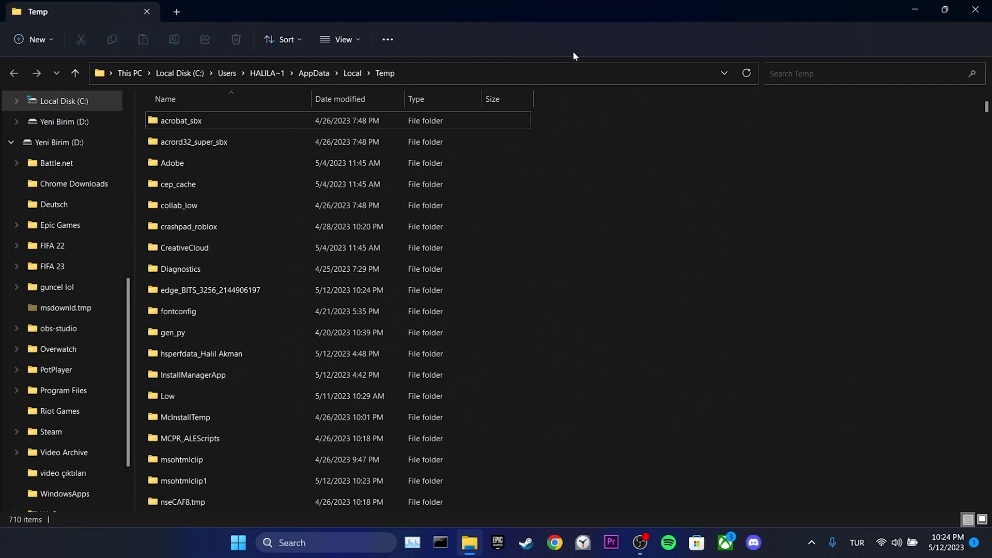
{"action": "key", "text": "r"}
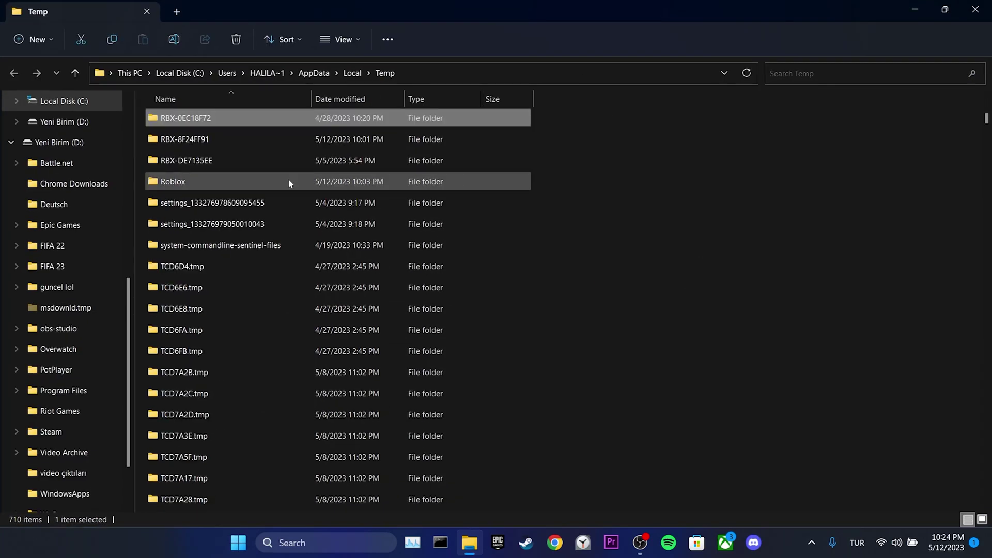
{"action": "left_click", "coordinate": [240, 180]}
{"action": "right_click", "coordinate": [182, 183]}
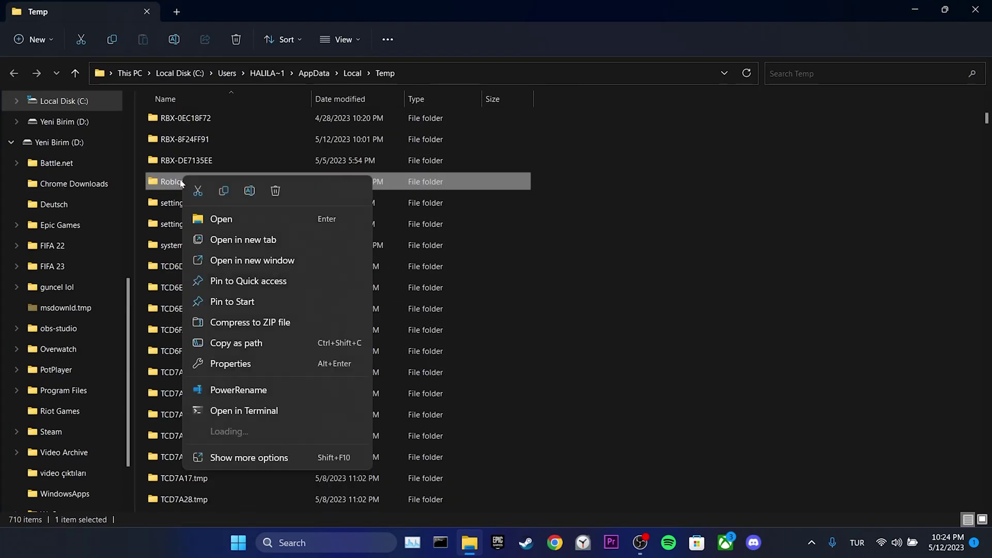
{"action": "left_click", "coordinate": [273, 191]}
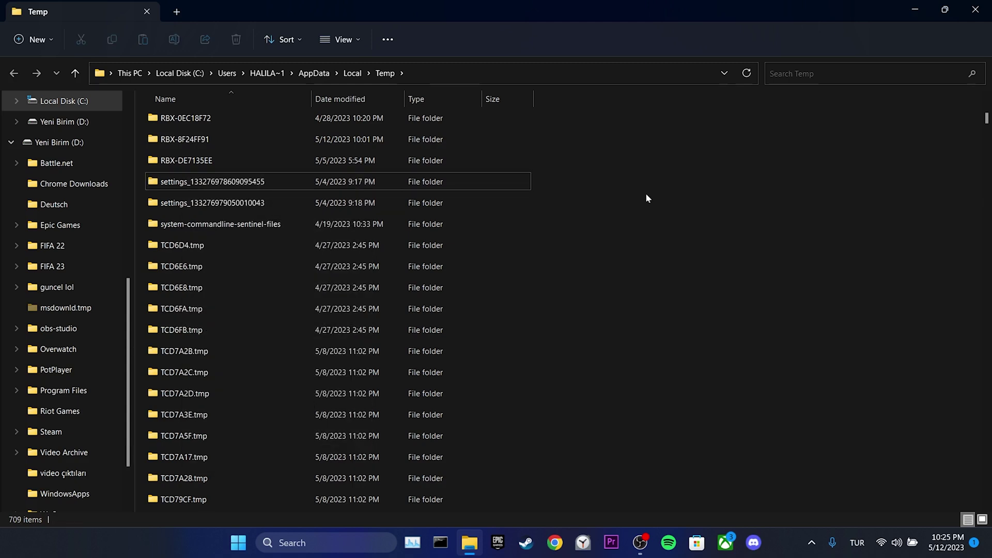
{"action": "key", "text": "alt+F4"}
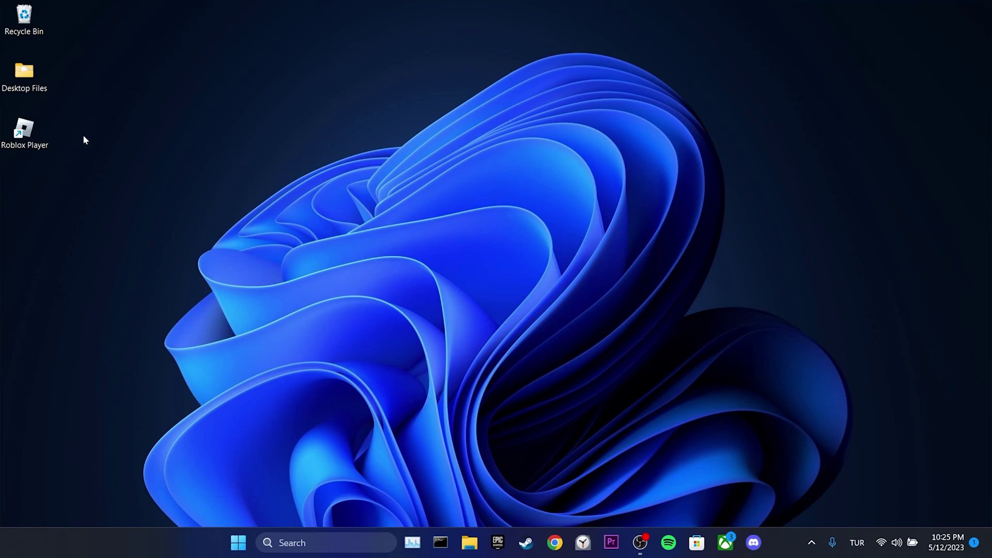
Set the Roblox Player shortcut to Windows 8 compatibility, run as administrator, fullscreen optimizations disabled.
{"action": "right_click", "coordinate": [30, 137]}
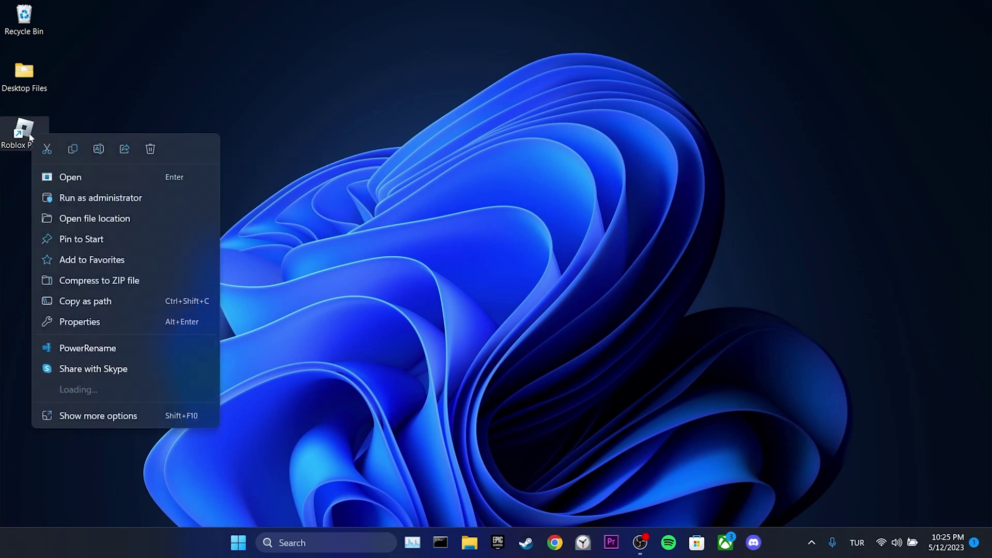
{"action": "left_click", "coordinate": [79, 321]}
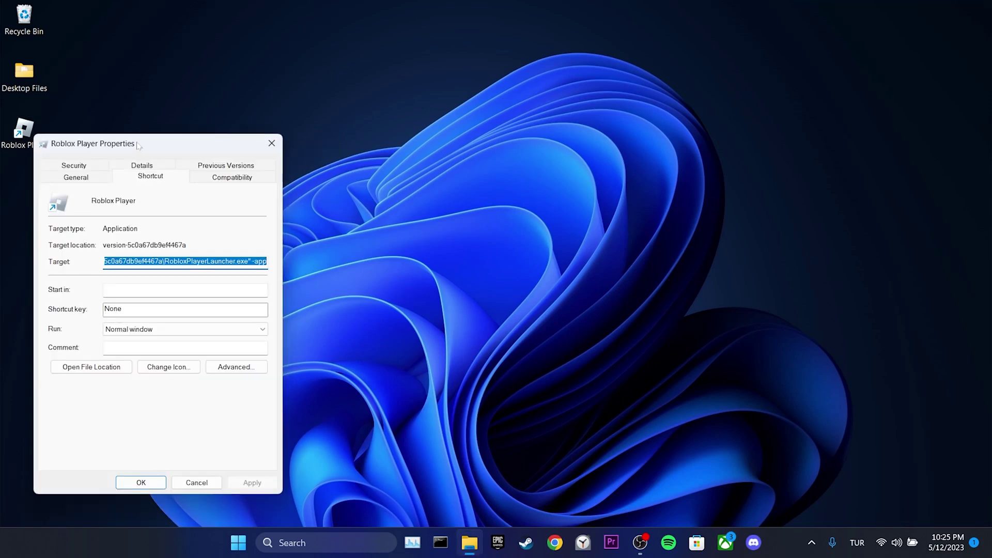
{"action": "left_click_drag", "start_coordinate": [139, 147], "coordinate": [501, 106]}
{"action": "left_click", "coordinate": [591, 140]}
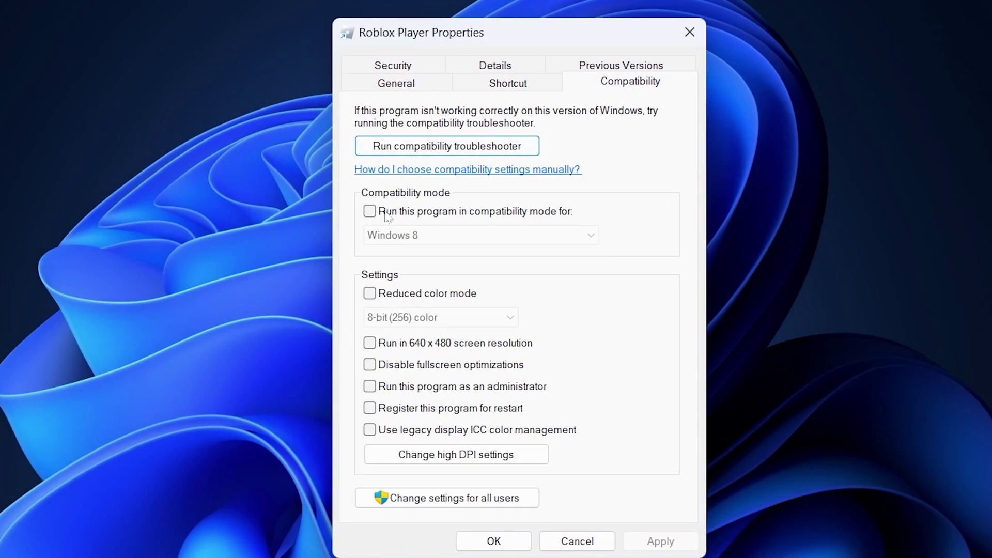
{"action": "left_click", "coordinate": [369, 212]}
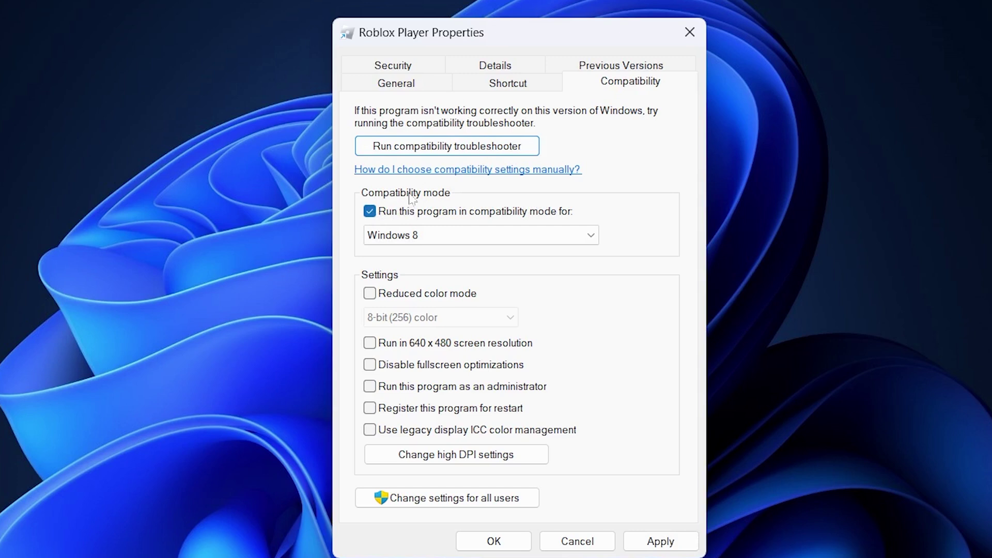
{"action": "left_click", "coordinate": [427, 232]}
{"action": "left_click", "coordinate": [423, 352]}
{"action": "left_click", "coordinate": [370, 364]}
{"action": "left_click", "coordinate": [370, 387]}
{"action": "left_click", "coordinate": [659, 542]}
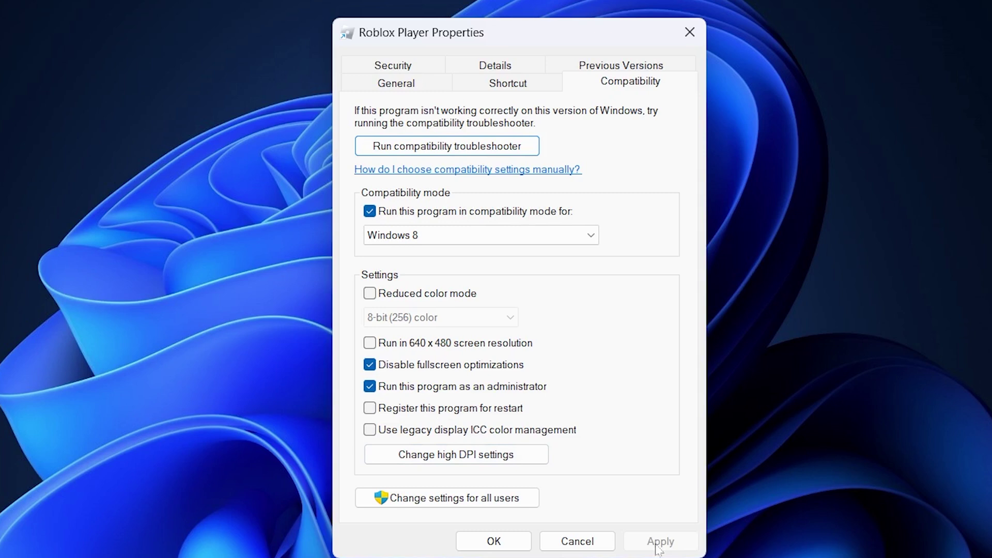
{"action": "left_click", "coordinate": [519, 541]}
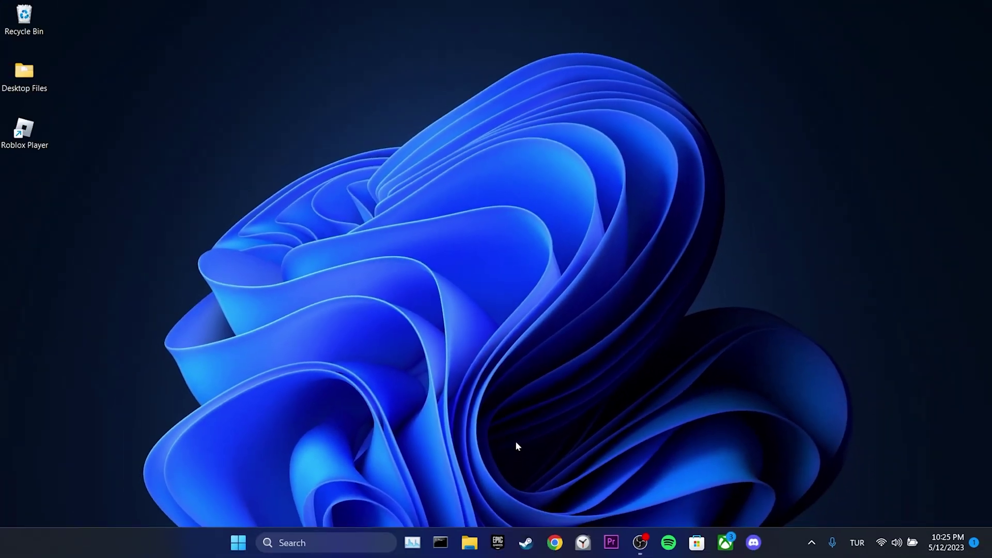
Go to Control Panel's Windows Defender Firewall list of allowed apps.
{"action": "left_click", "coordinate": [345, 549]}
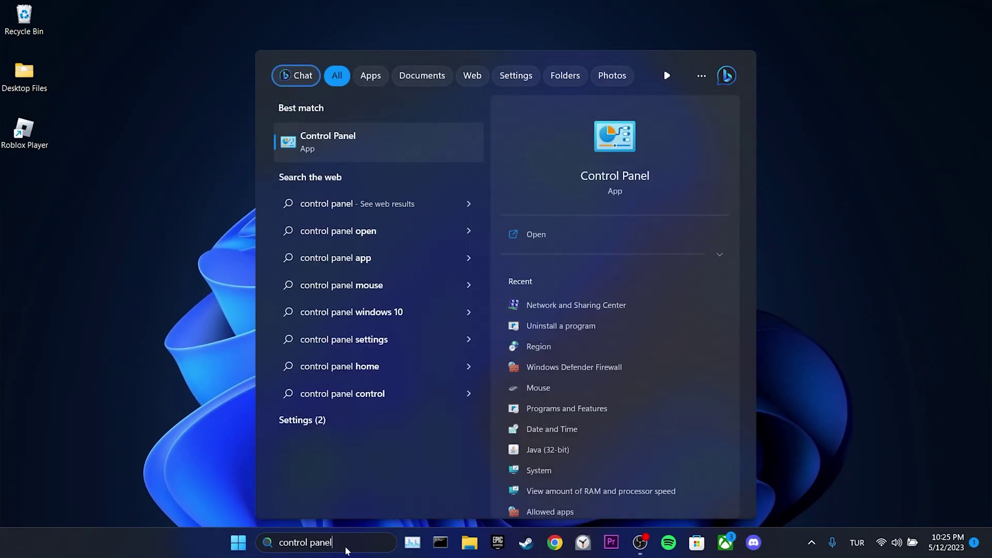
{"action": "left_click", "coordinate": [370, 154]}
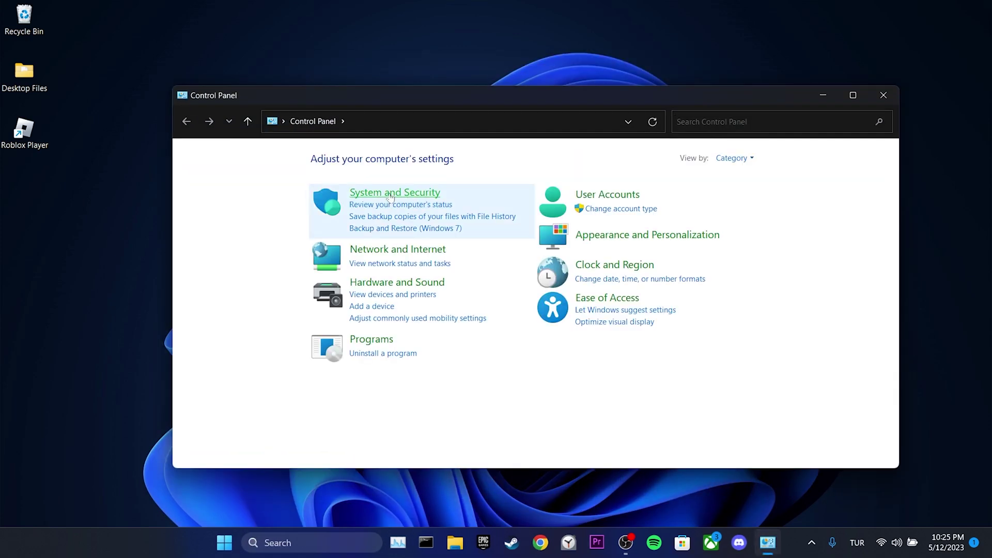
{"action": "left_click", "coordinate": [396, 192]}
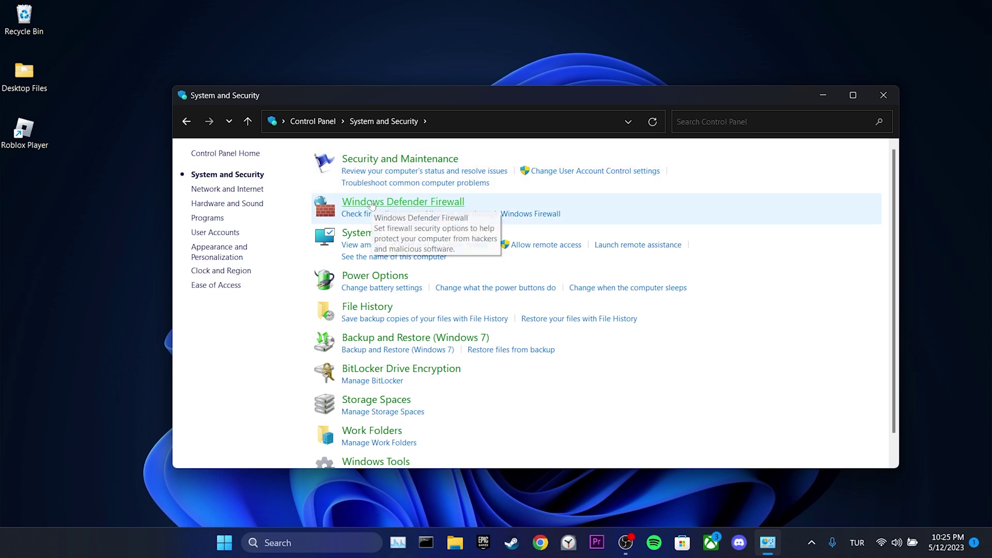
{"action": "left_click", "coordinate": [373, 202]}
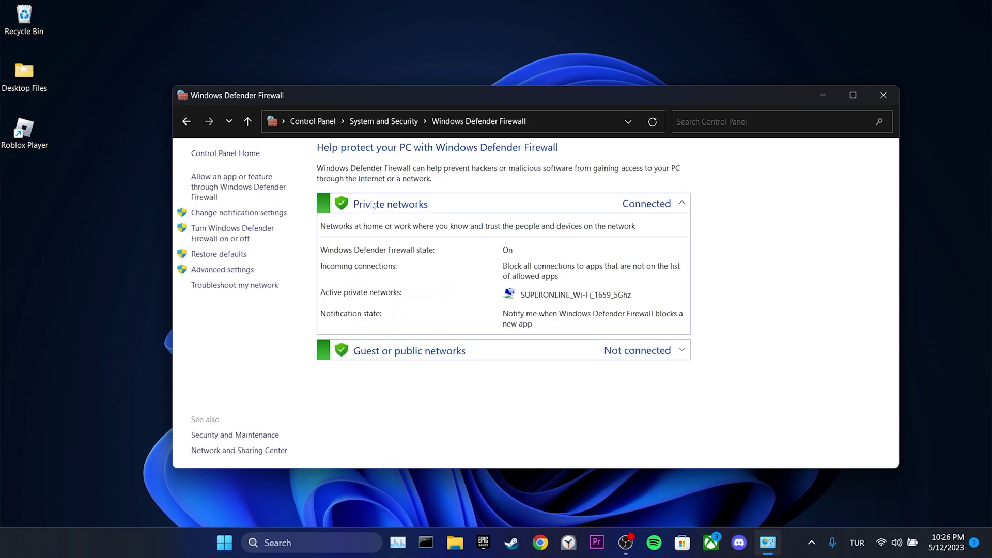
{"action": "left_click", "coordinate": [221, 188]}
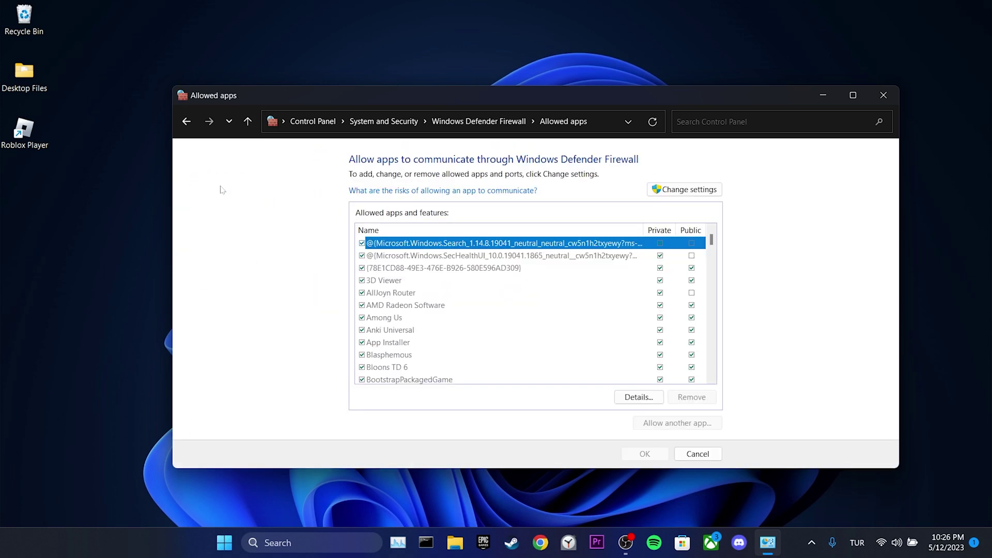
Add Roblox Player as an allowed app on Private and Public networks and save.
{"action": "left_click", "coordinate": [679, 193]}
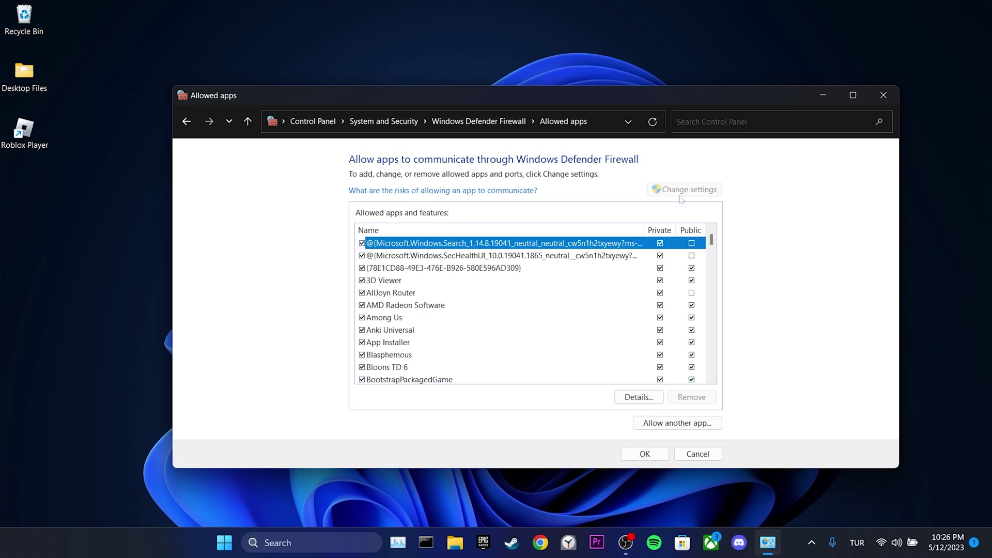
{"action": "left_click", "coordinate": [674, 423]}
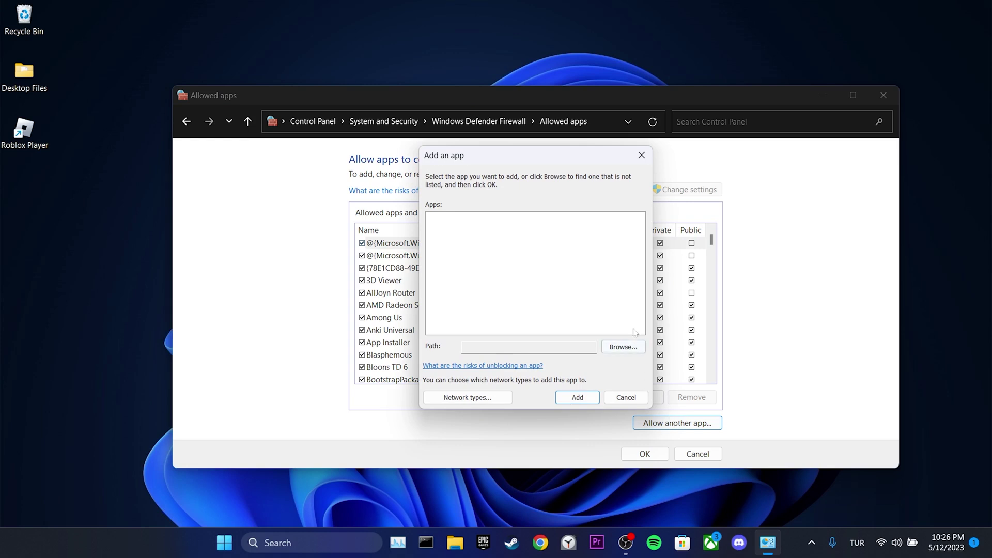
{"action": "left_click", "coordinate": [615, 345]}
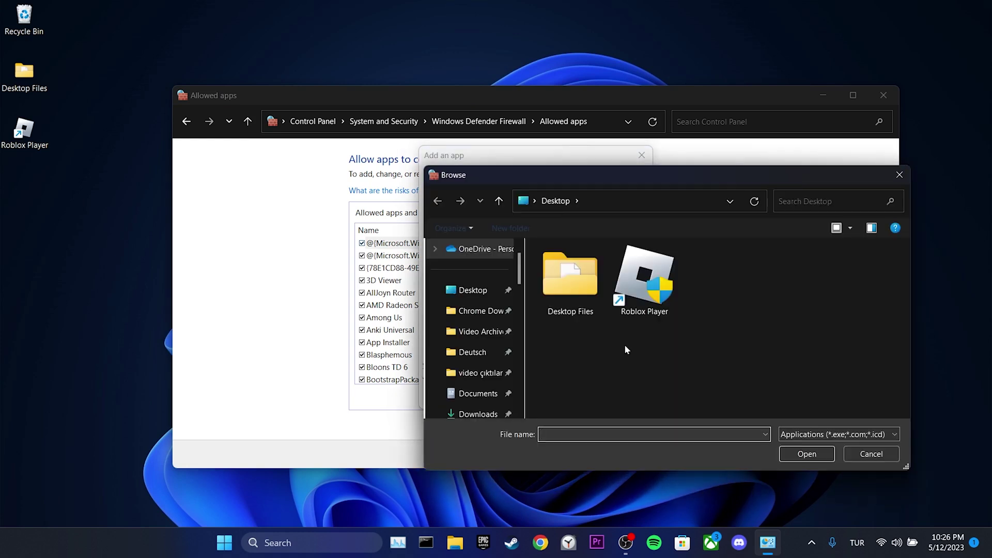
{"action": "left_click", "coordinate": [640, 279]}
{"action": "left_click", "coordinate": [791, 455]}
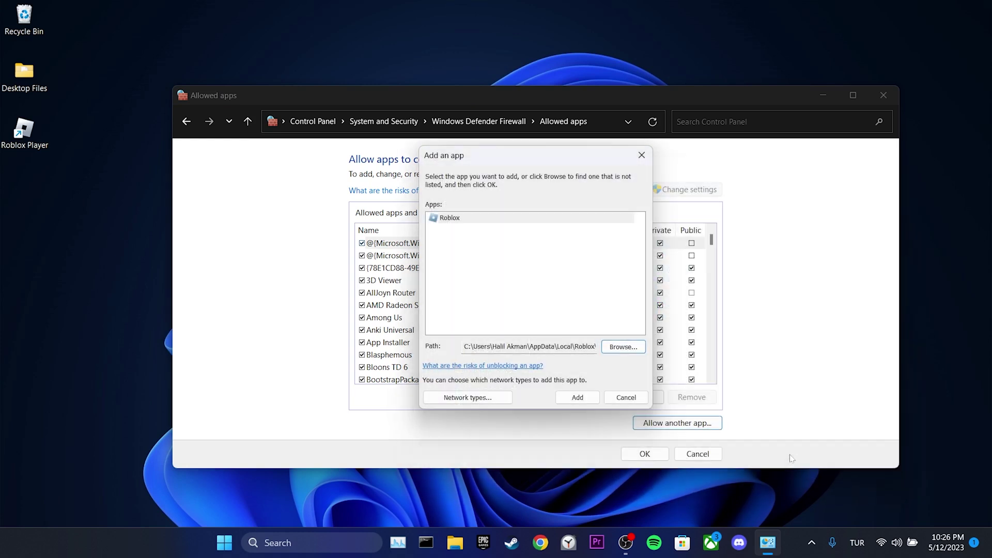
{"action": "left_click", "coordinate": [586, 398]}
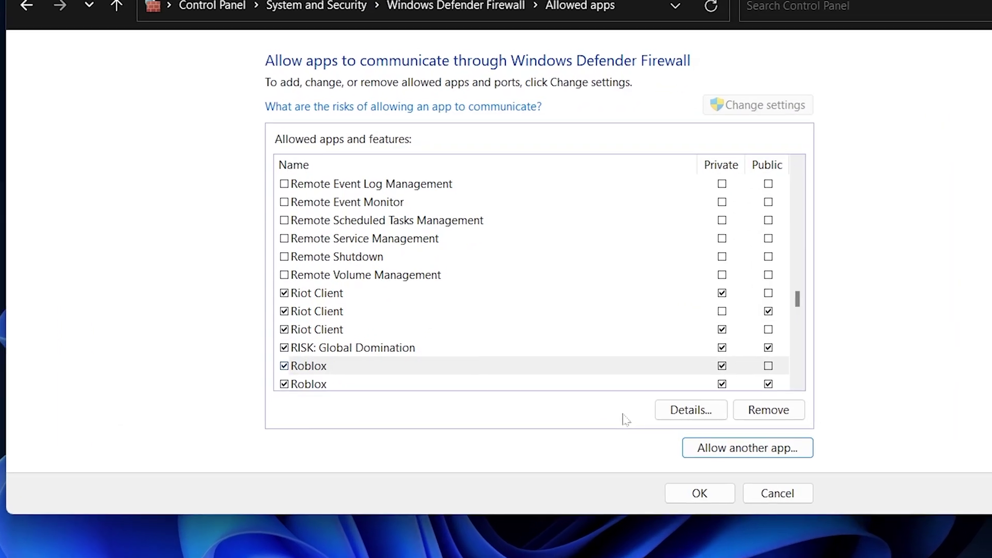
{"action": "left_click", "coordinate": [768, 366]}
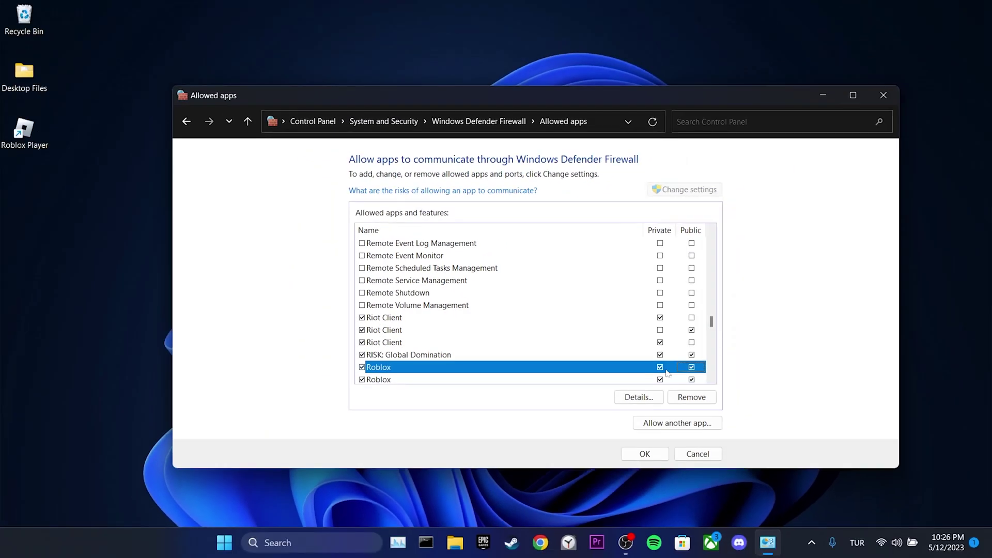
{"action": "left_click", "coordinate": [646, 454]}
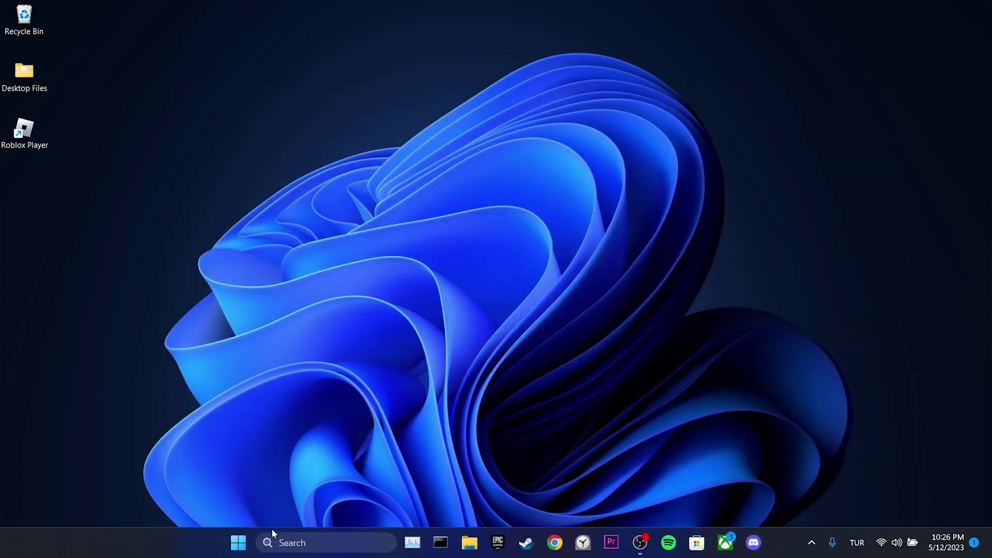
Find Roblox in the Display > Graphics per-app settings.
{"action": "right_click", "coordinate": [241, 545]}
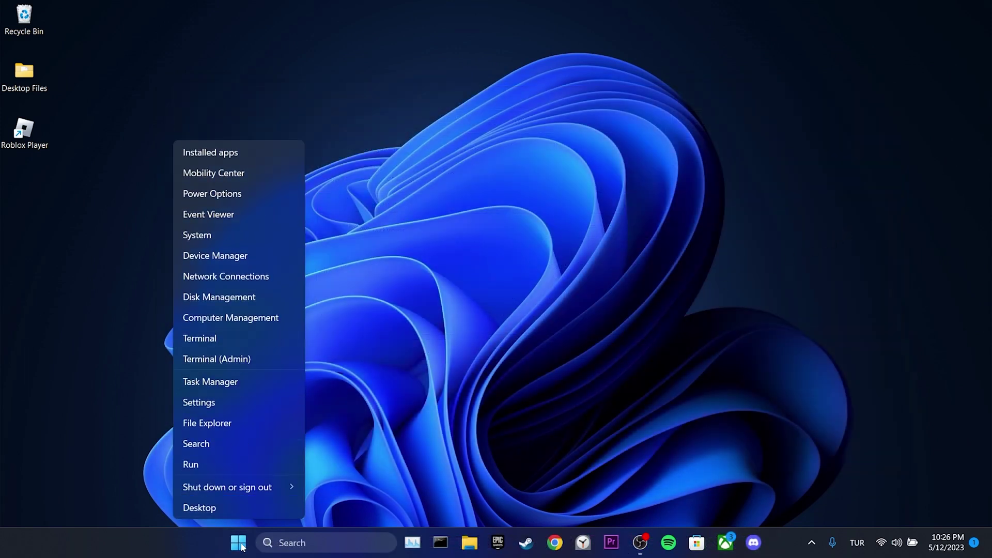
{"action": "left_click", "coordinate": [226, 405]}
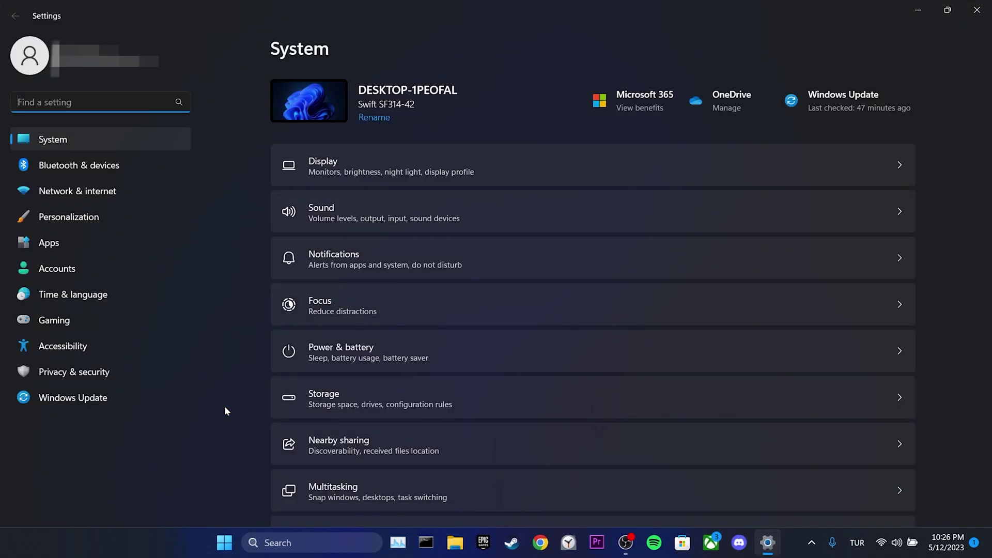
{"action": "left_click", "coordinate": [429, 168]}
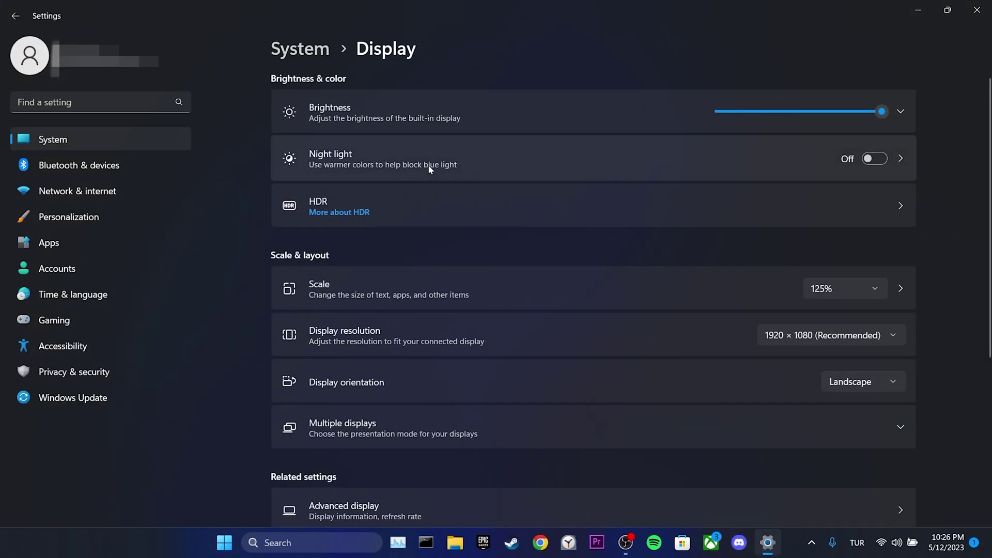
{"action": "scroll", "coordinate": [456, 201], "scroll_direction": "down", "scroll_amount": 5}
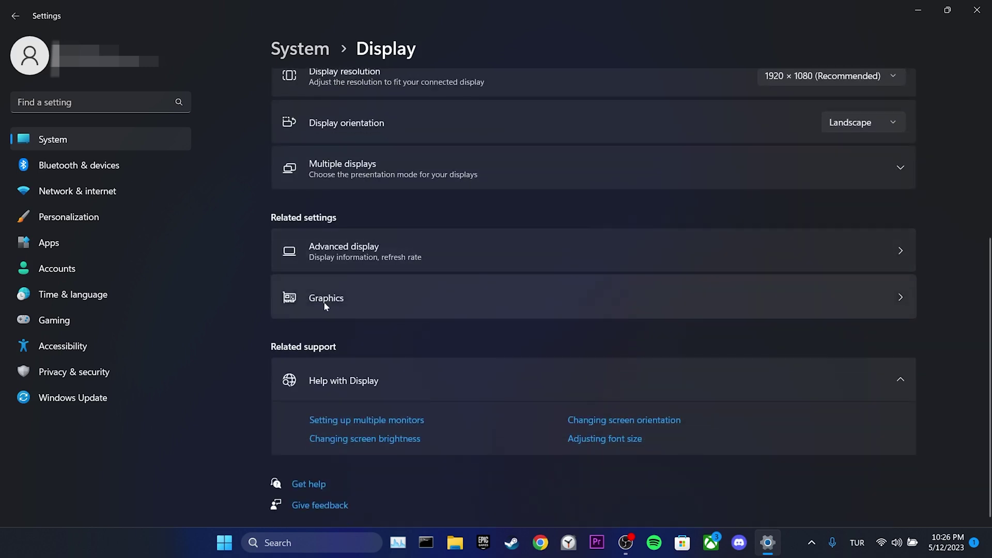
{"action": "left_click", "coordinate": [354, 305]}
{"action": "left_click", "coordinate": [353, 308]}
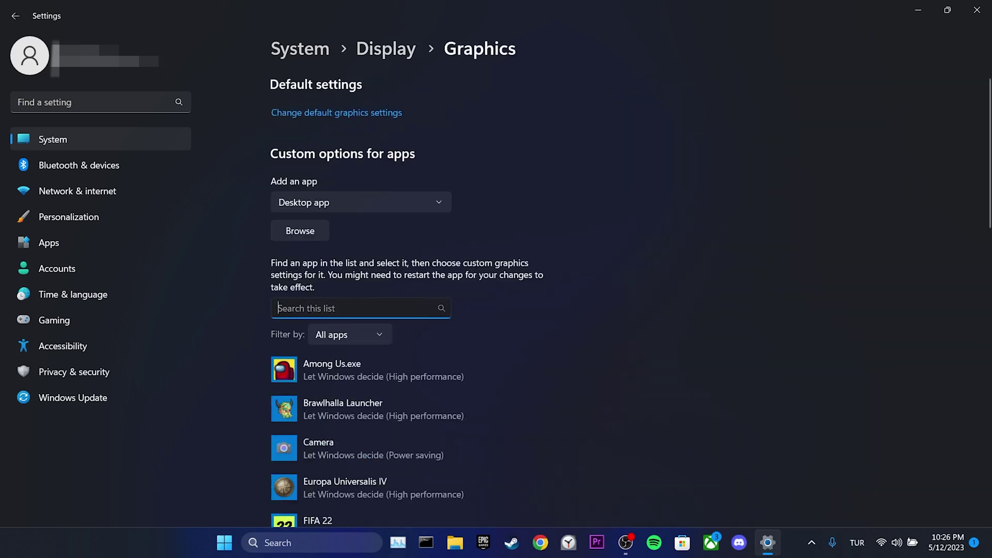
{"action": "type", "text": "roblox"}
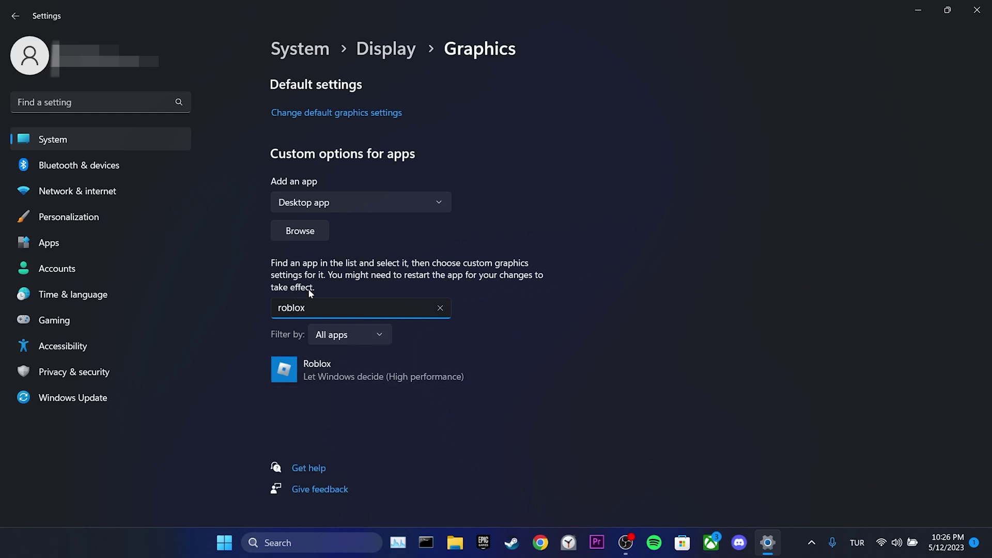
Set Roblox's graphics preference to High performance and save it.
{"action": "left_click", "coordinate": [346, 379]}
{"action": "left_click", "coordinate": [454, 413]}
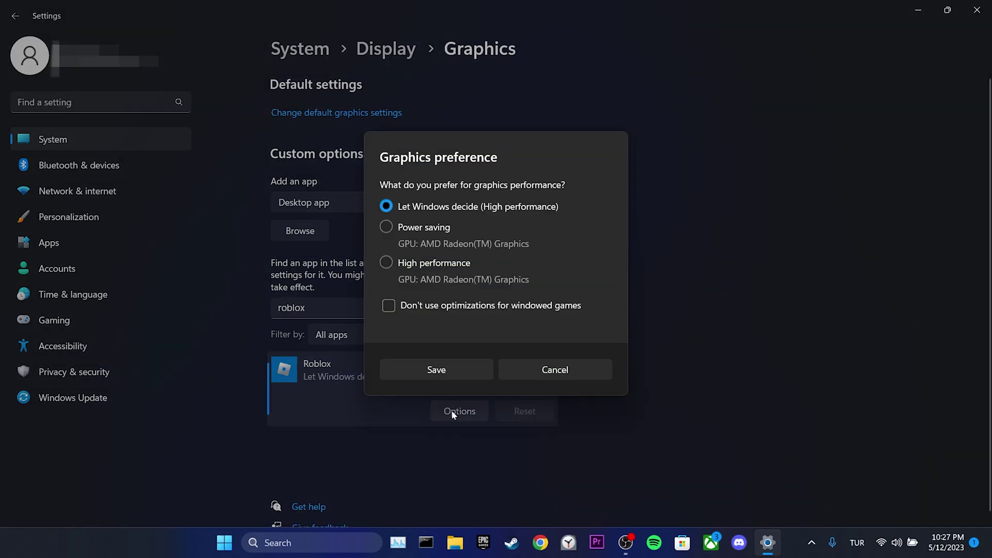
{"action": "left_click", "coordinate": [410, 269]}
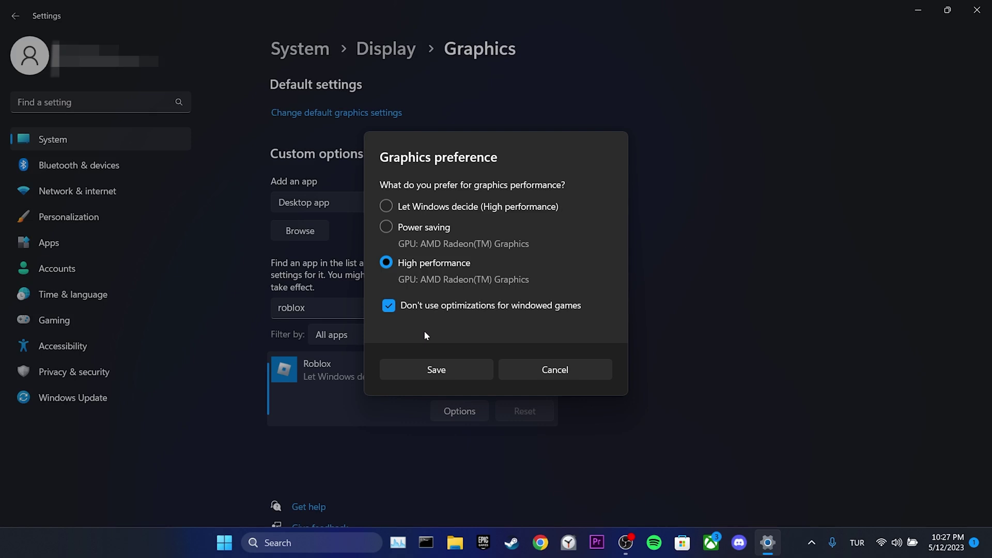
{"action": "left_click", "coordinate": [441, 371]}
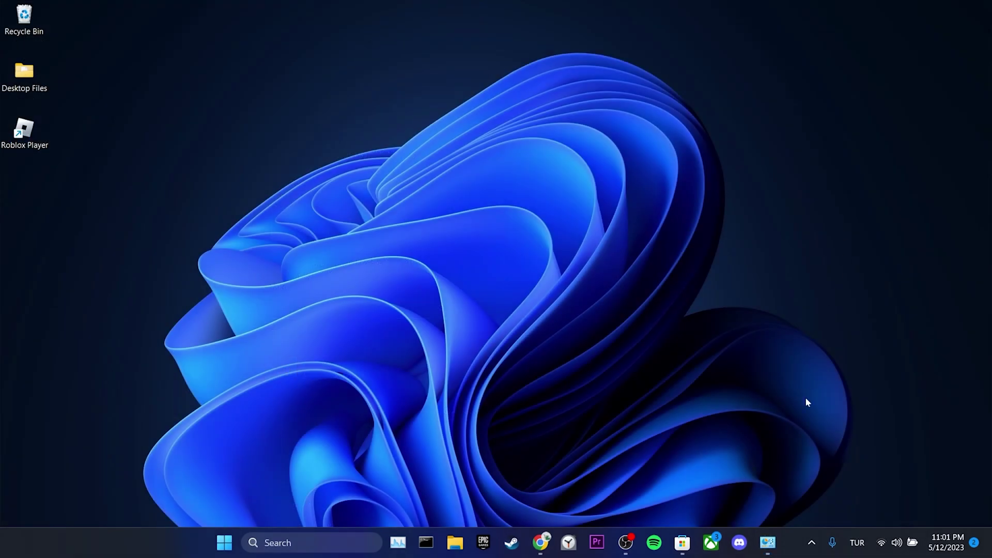
Close the Programs and Features window from the taskbar.
{"action": "left_click", "coordinate": [768, 543]}
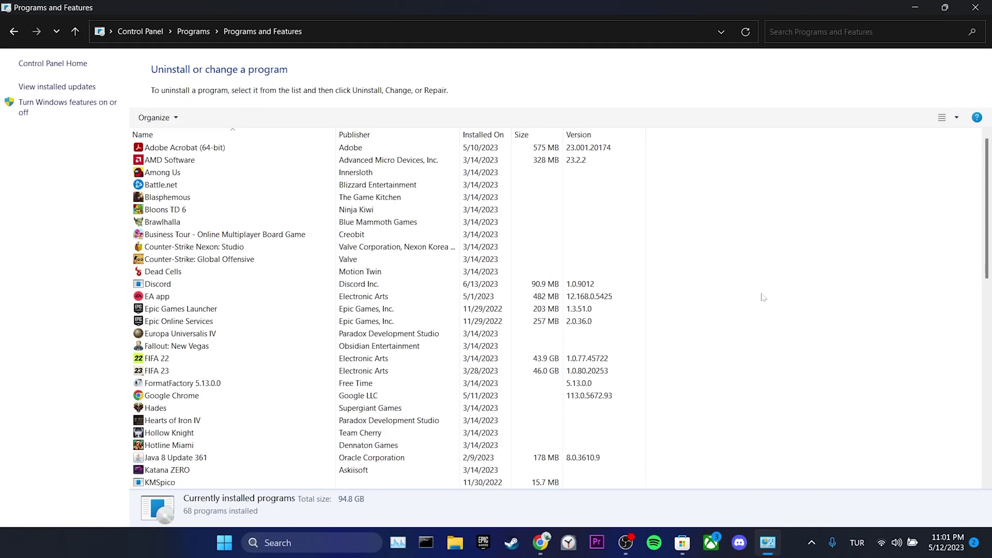
{"action": "key", "text": "alt+F4"}
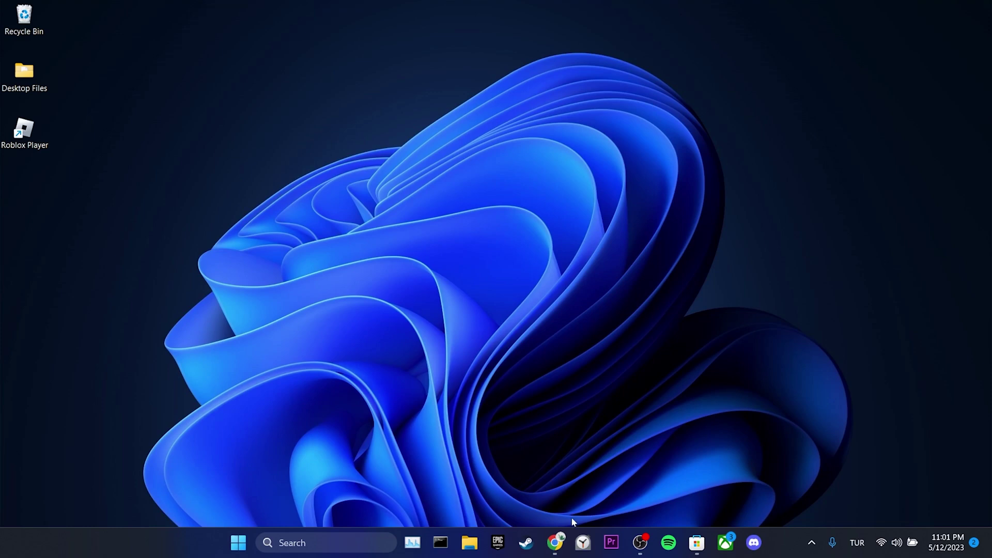
Switch to Chrome showing the Tropical Resort Tycoon page's Download and Install Roblox prompt.
{"action": "left_click", "coordinate": [558, 542]}
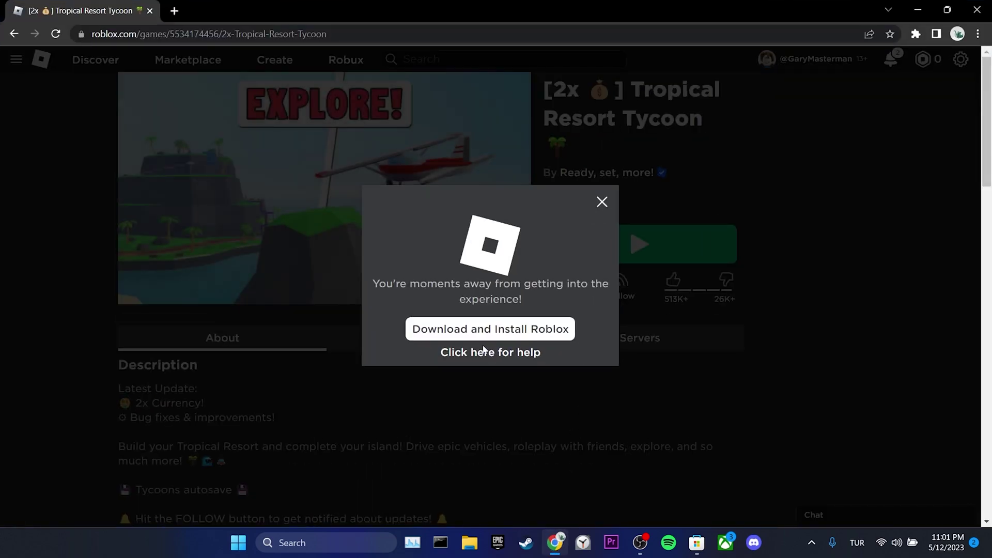